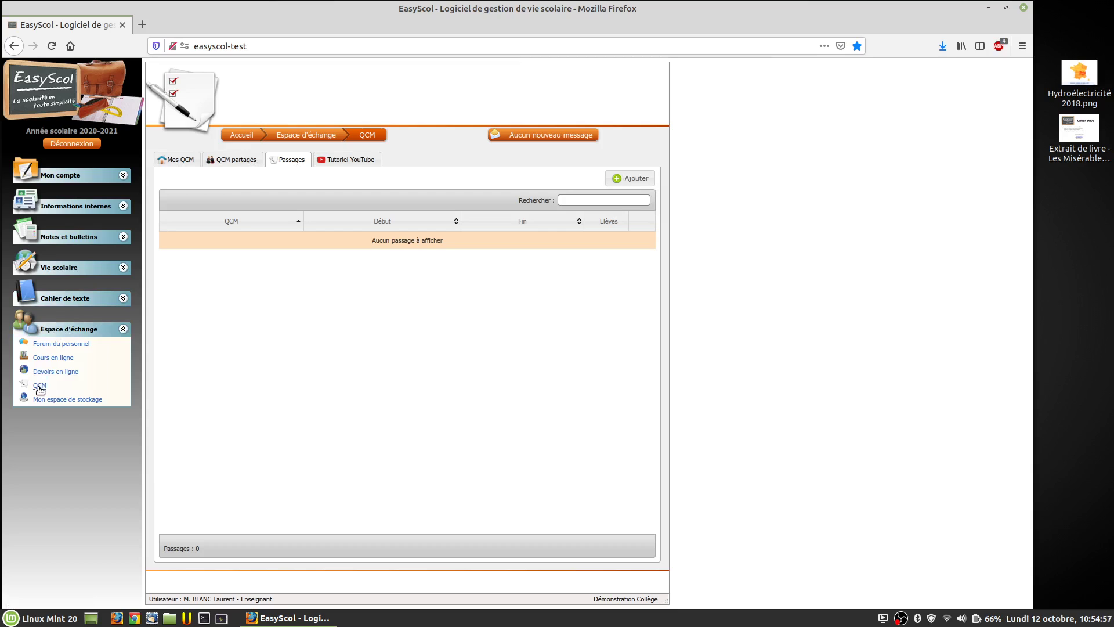
# Start adding a new passage and choose the Culture générale QCM for it.
pyautogui.click(621, 180)
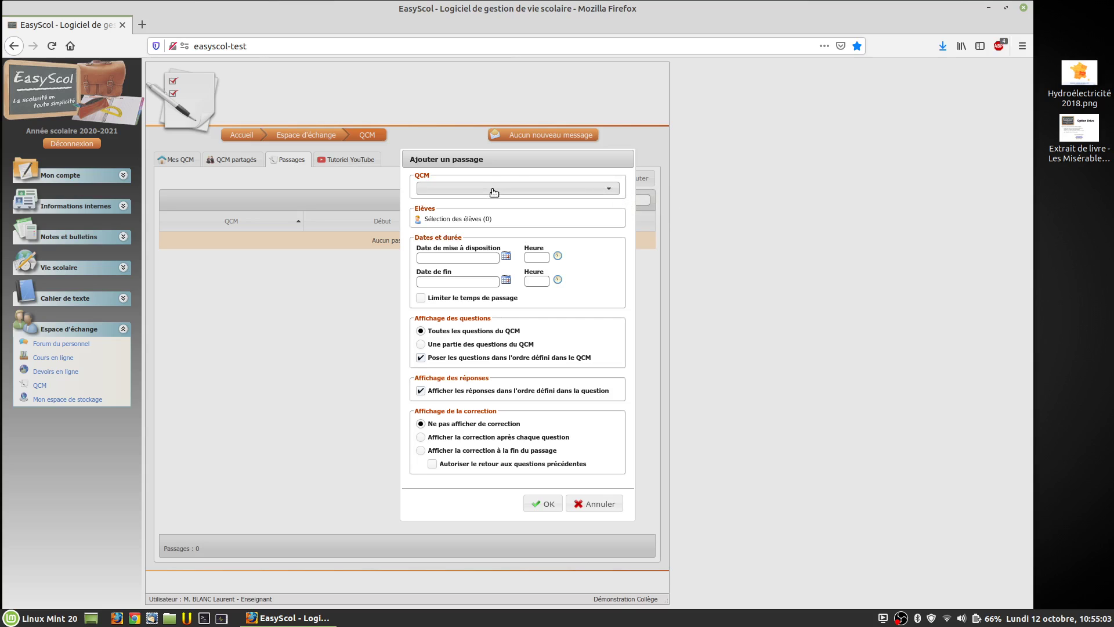
pyautogui.click(494, 192)
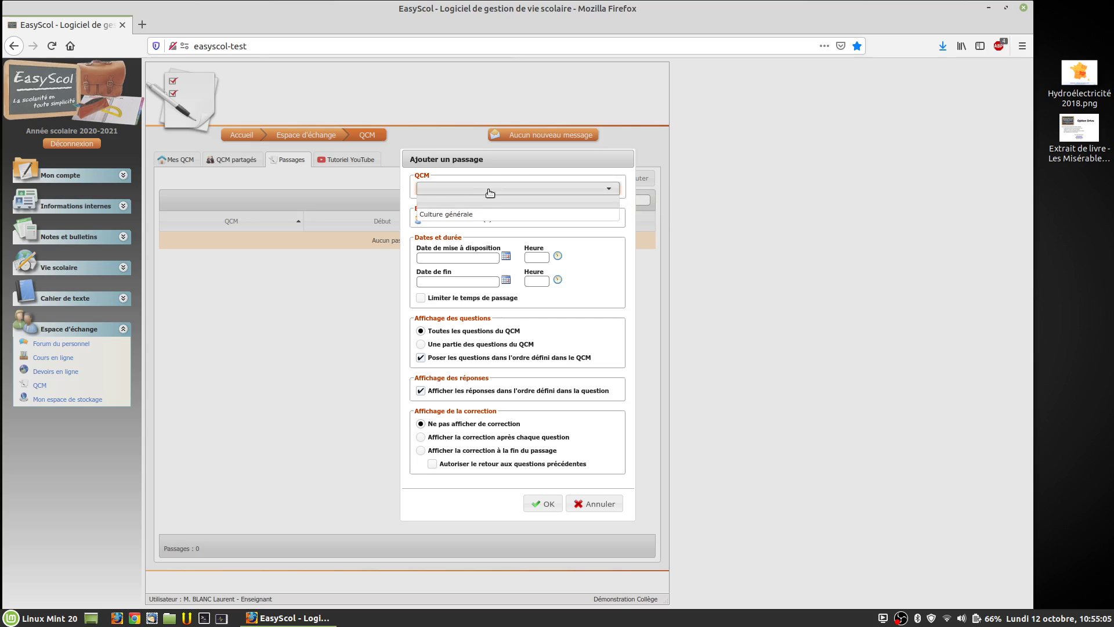
pyautogui.click(451, 216)
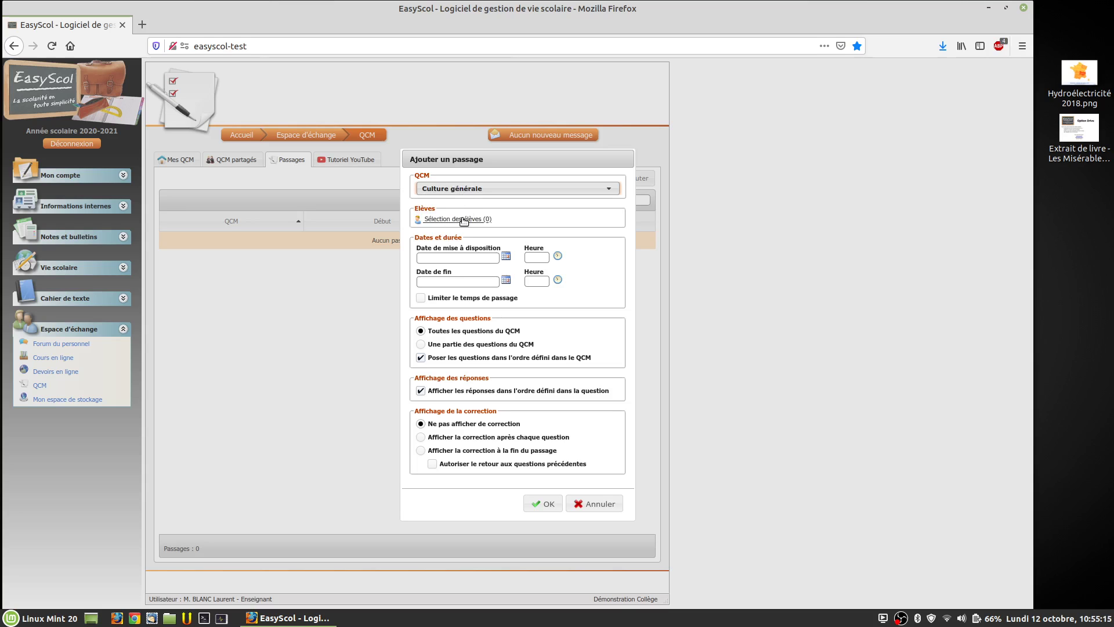
# Open the passage's student selection and list the students of class 4EME.
pyautogui.click(459, 219)
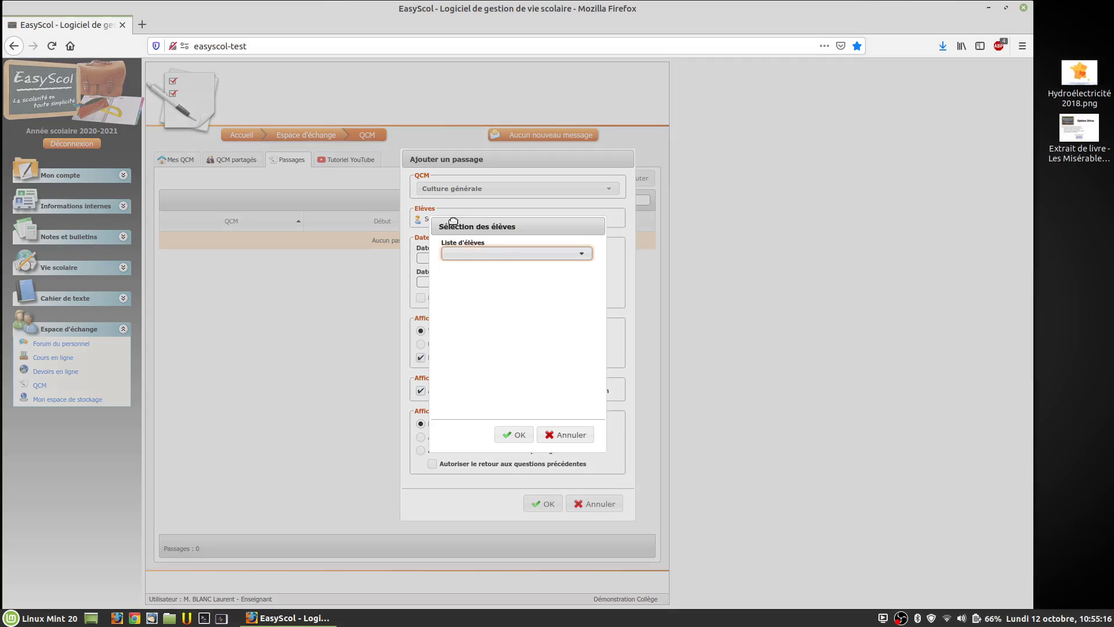
pyautogui.click(502, 255)
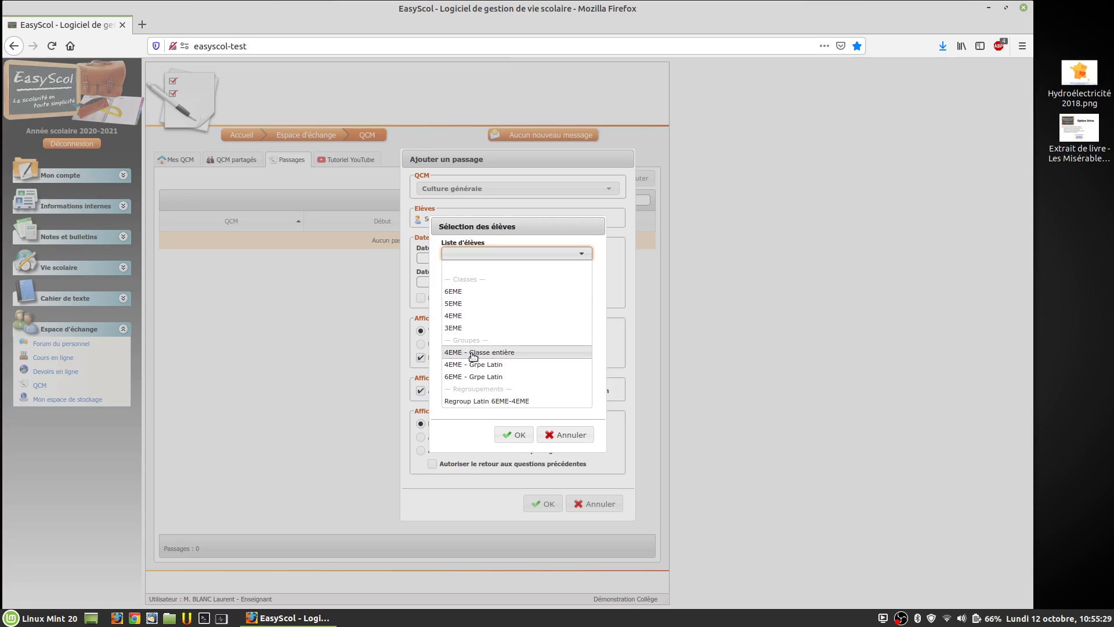
pyautogui.click(461, 317)
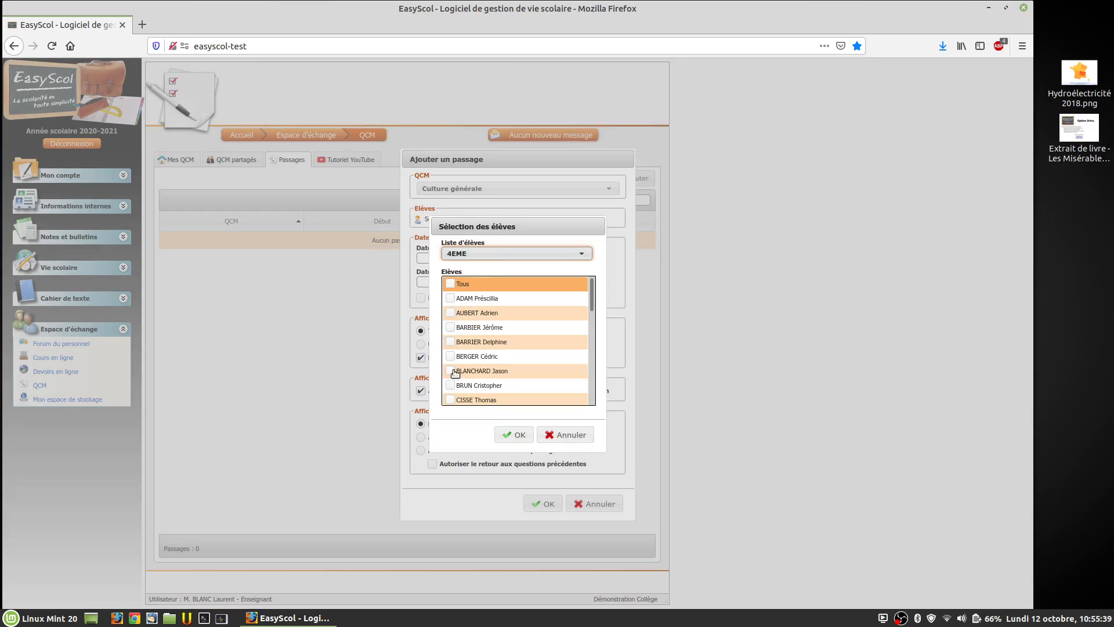
# Try selecting all 4EME students at once, several of them individually, and a student from class 5EME.
pyautogui.click(452, 285)
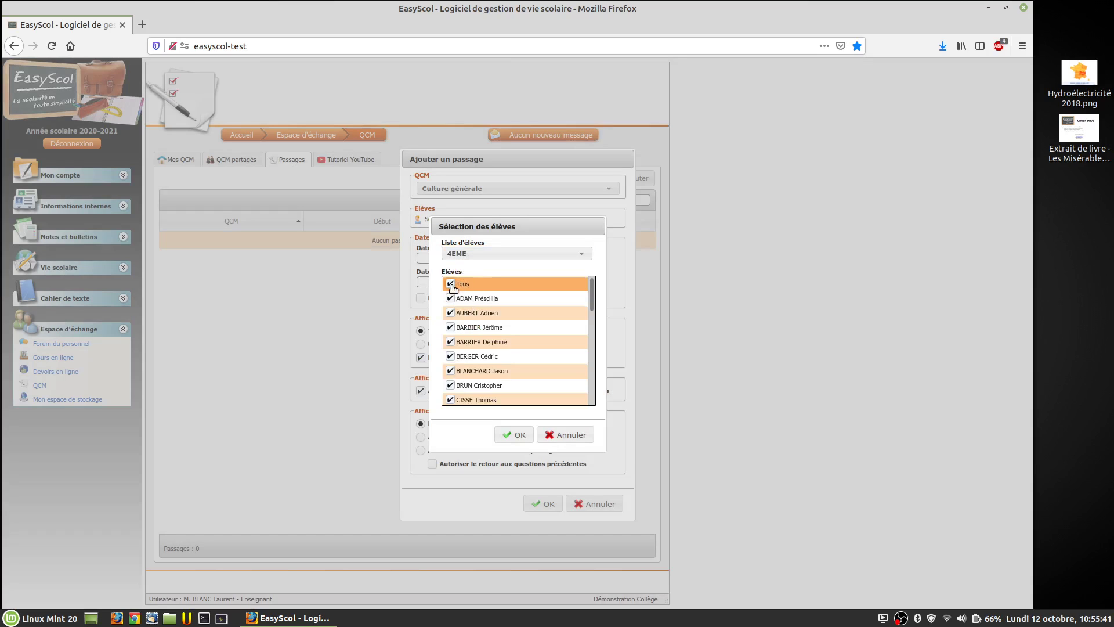
pyautogui.click(451, 284)
pyautogui.click(450, 341)
pyautogui.click(450, 327)
pyautogui.click(451, 314)
pyautogui.click(452, 356)
pyautogui.click(475, 255)
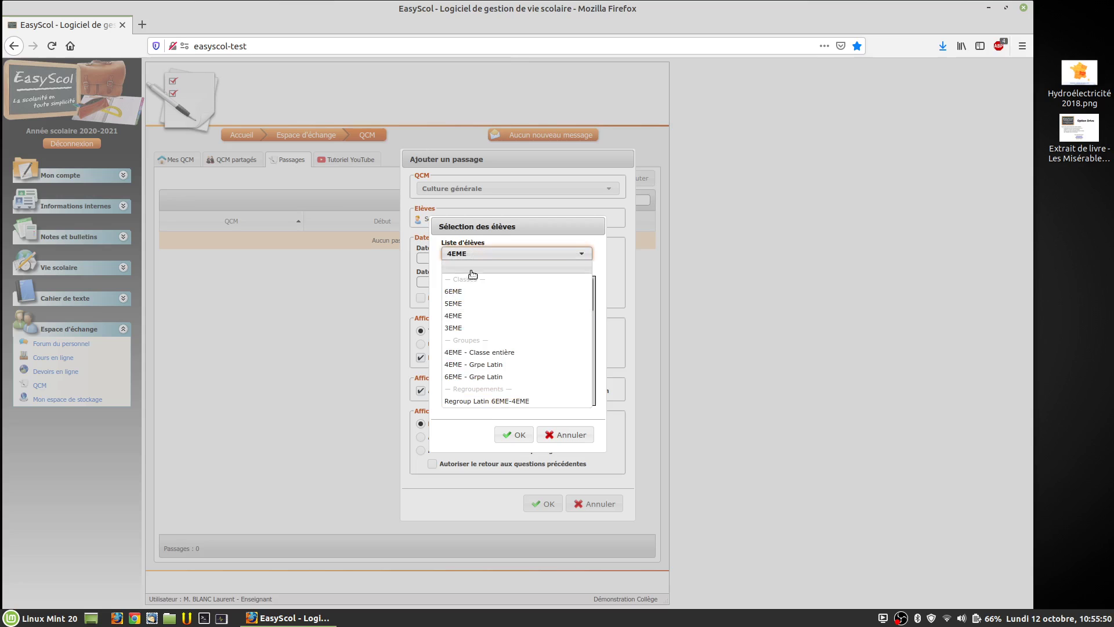
pyautogui.click(465, 303)
pyautogui.click(451, 298)
# Assign all students of class 4EME to the passage and confirm the selection.
pyautogui.click(467, 255)
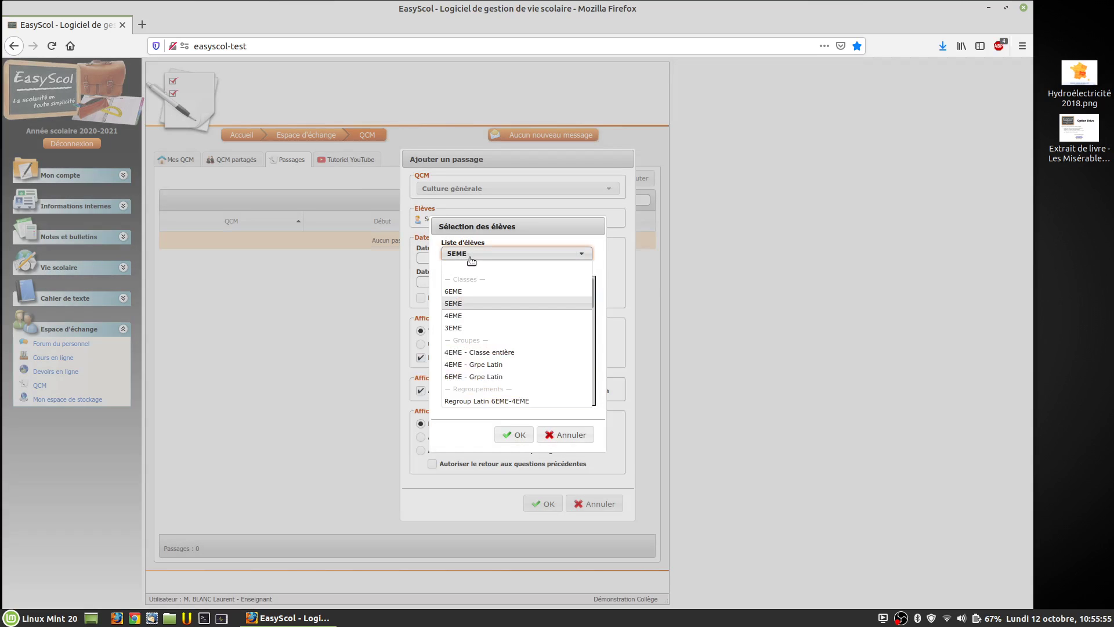
pyautogui.click(472, 311)
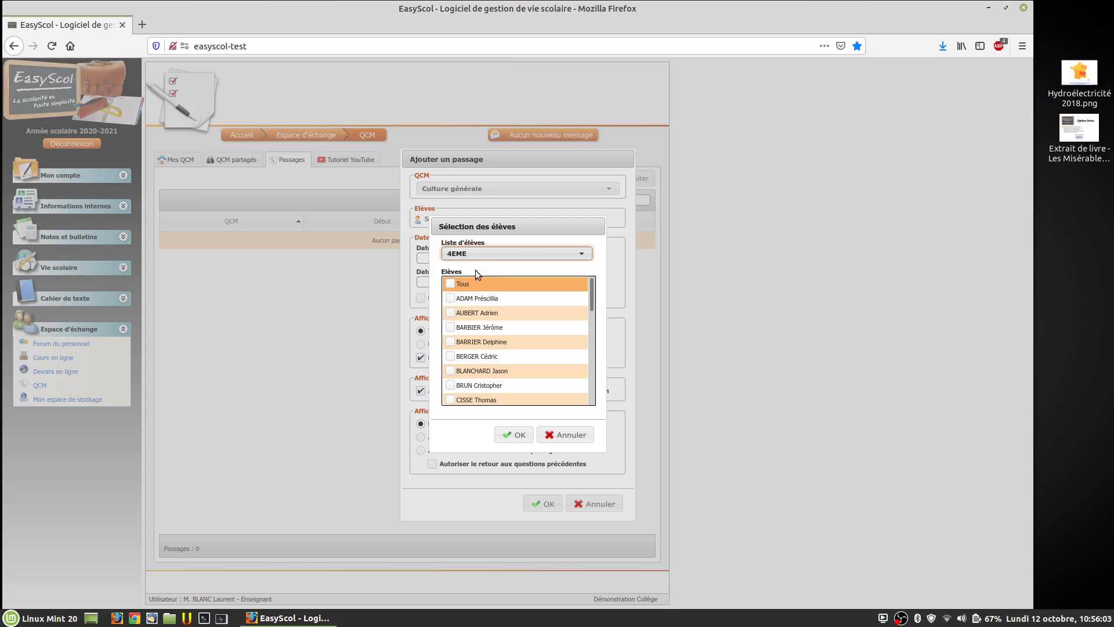
pyautogui.click(456, 283)
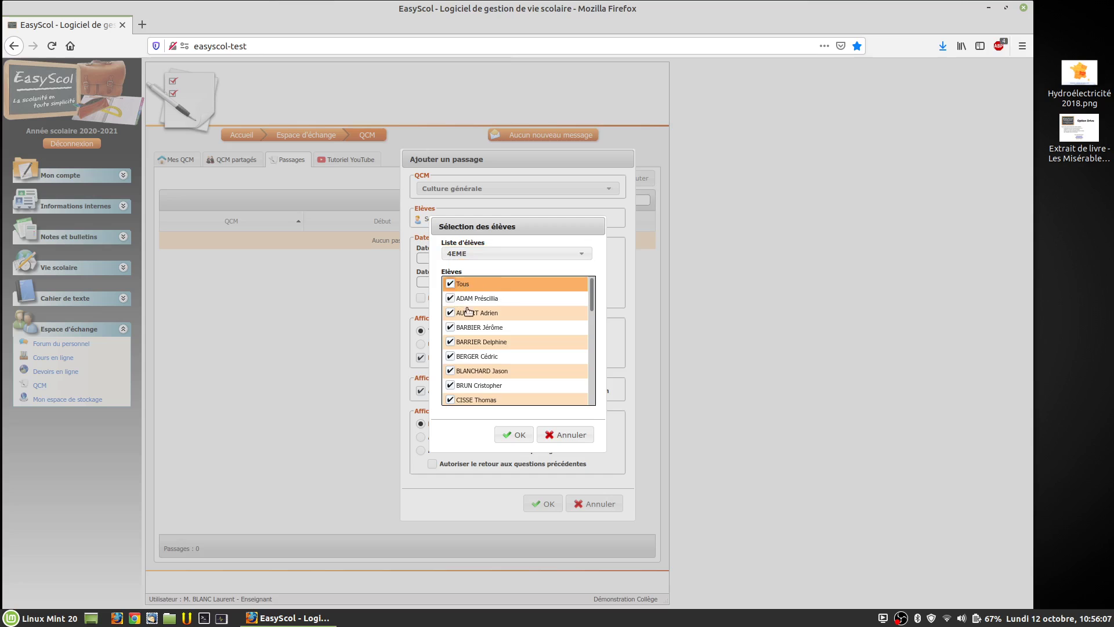
pyautogui.click(511, 436)
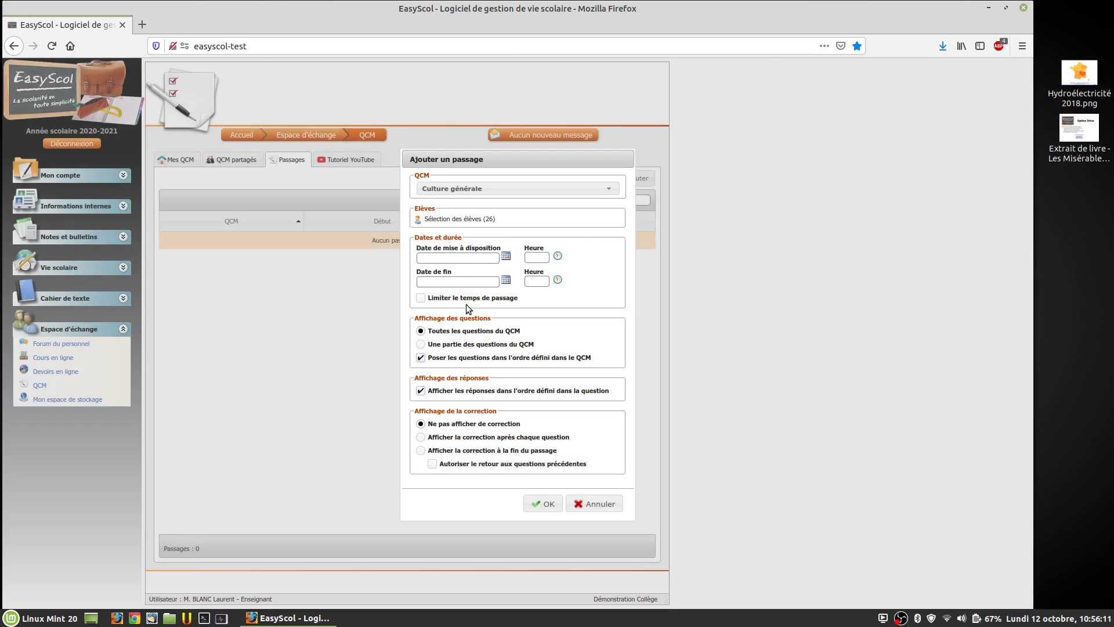
# Set the passage's availability start to Monday 12 October 2020 at 11:00.
pyautogui.click(447, 260)
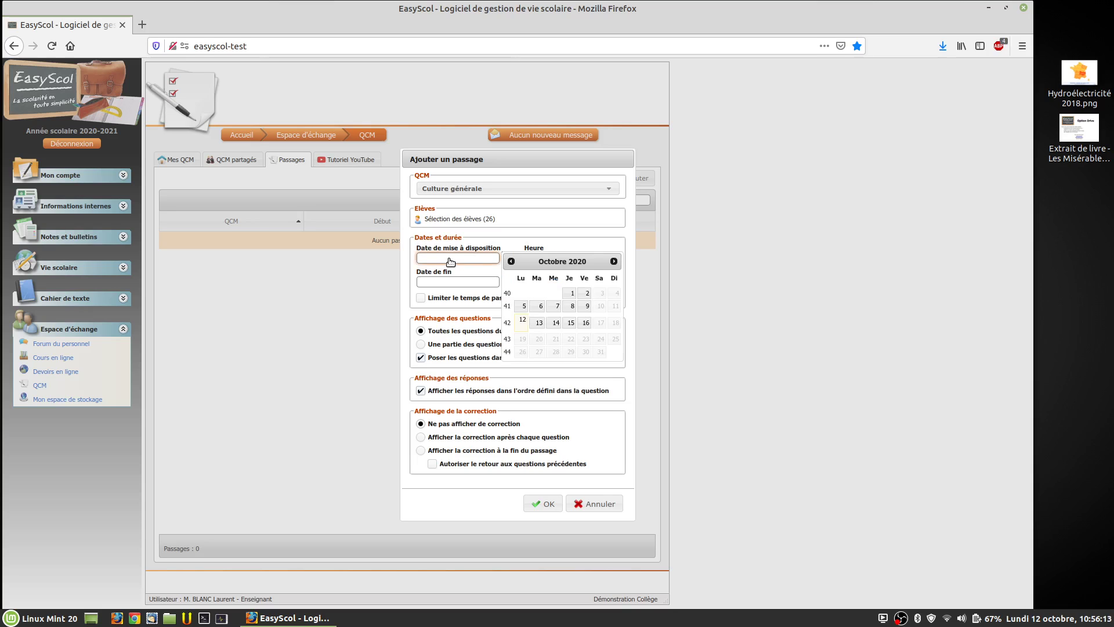
pyautogui.click(523, 321)
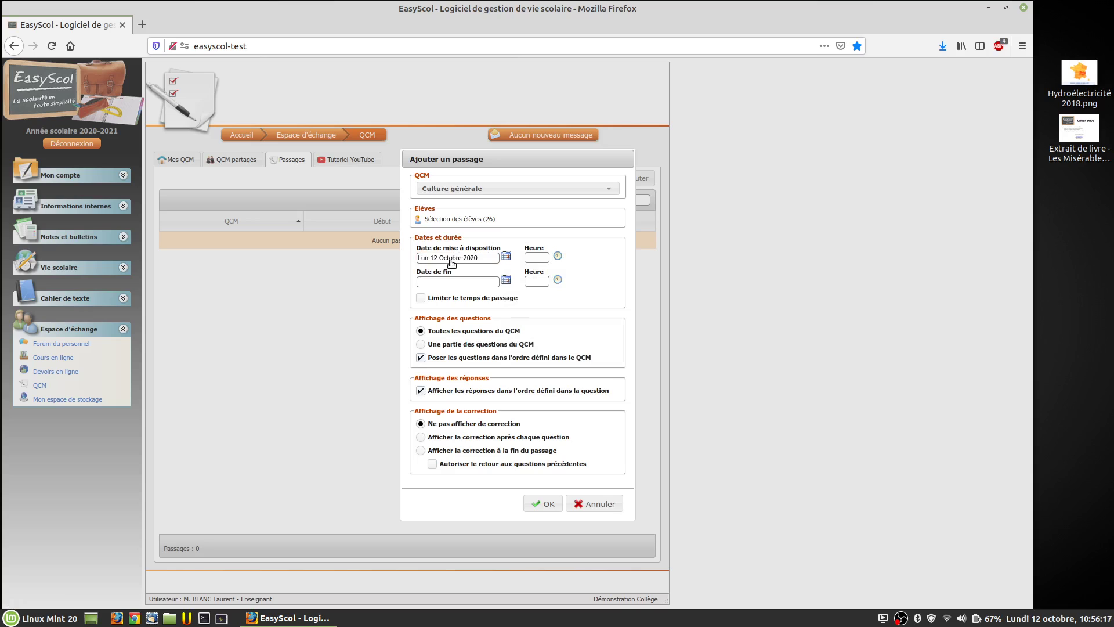
pyautogui.click(538, 261)
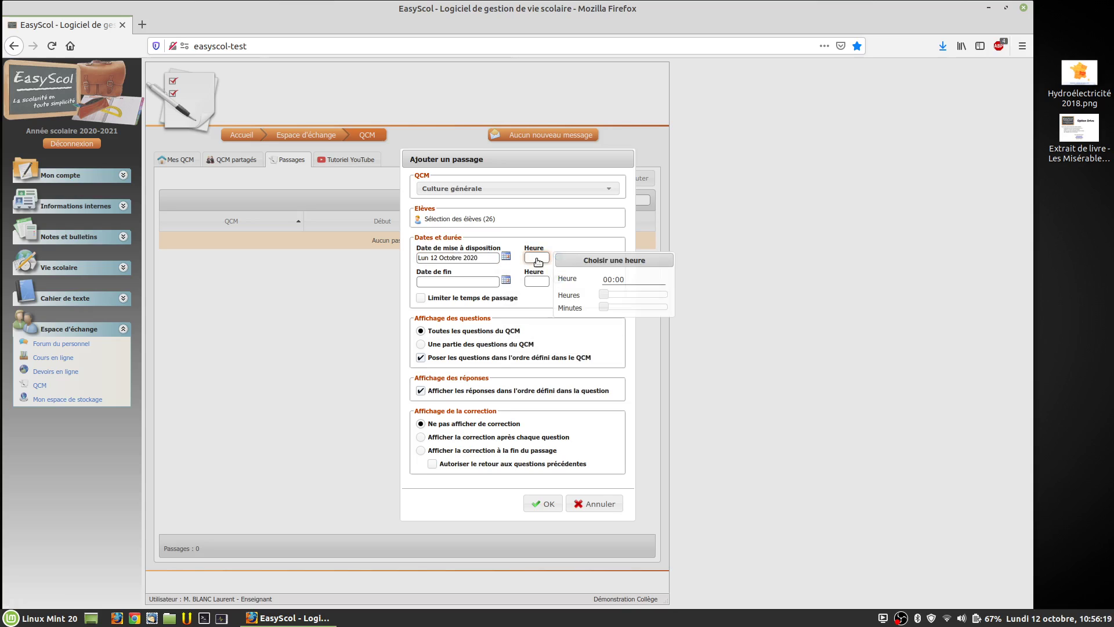
pyautogui.moveTo(603, 294); pyautogui.dragTo(635, 293)
pyautogui.click(555, 241)
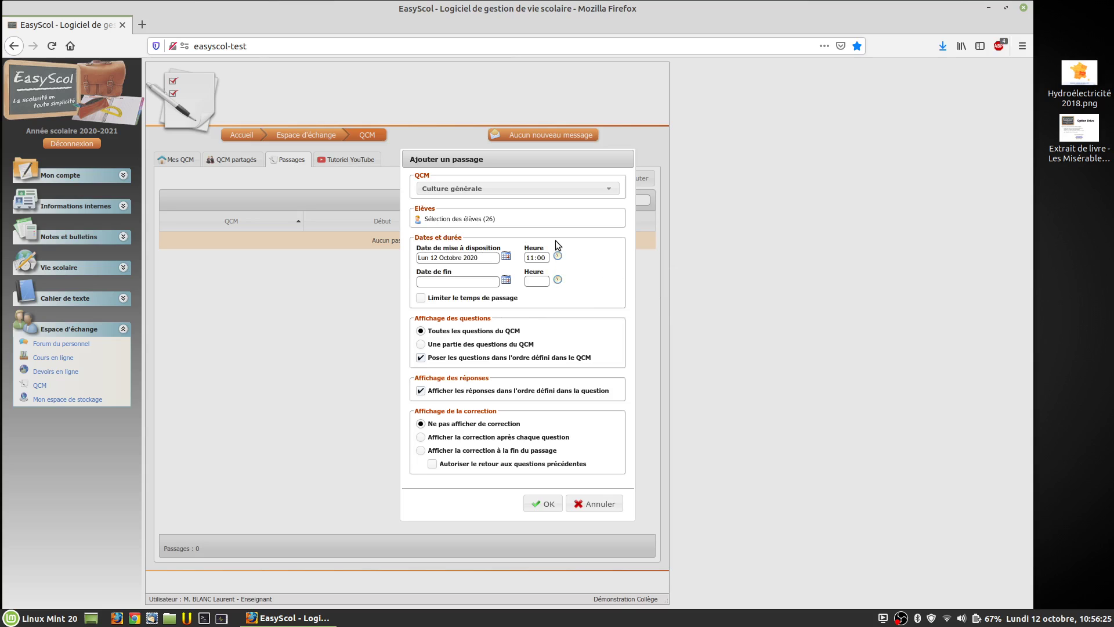
# Set the passage's end to Monday 12 October 2020 at 12:00.
pyautogui.click(446, 283)
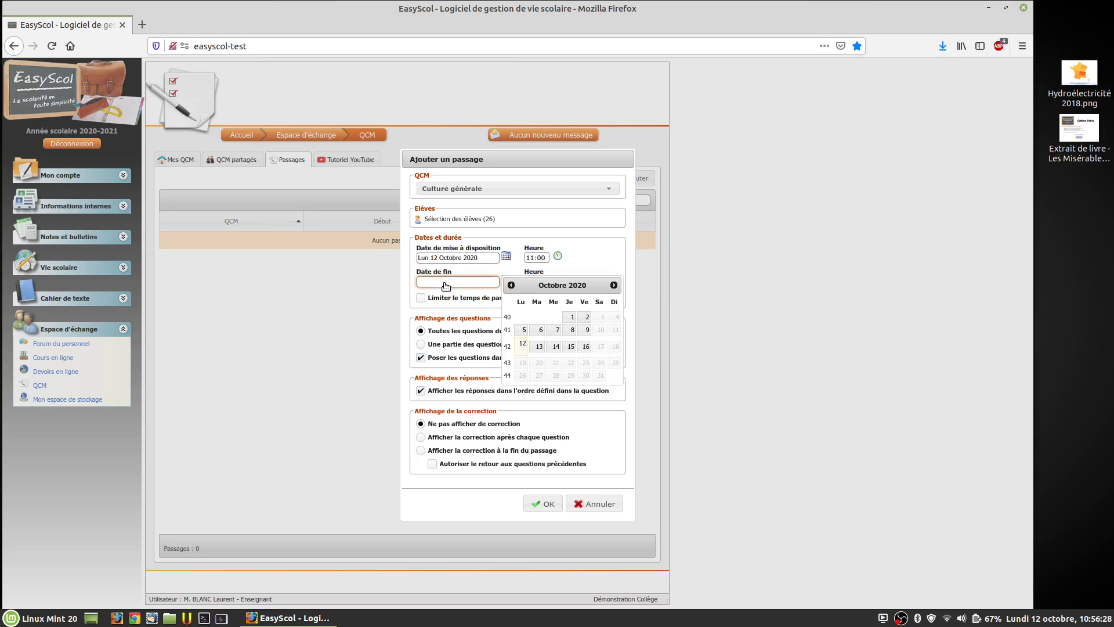
pyautogui.click(522, 344)
pyautogui.click(537, 282)
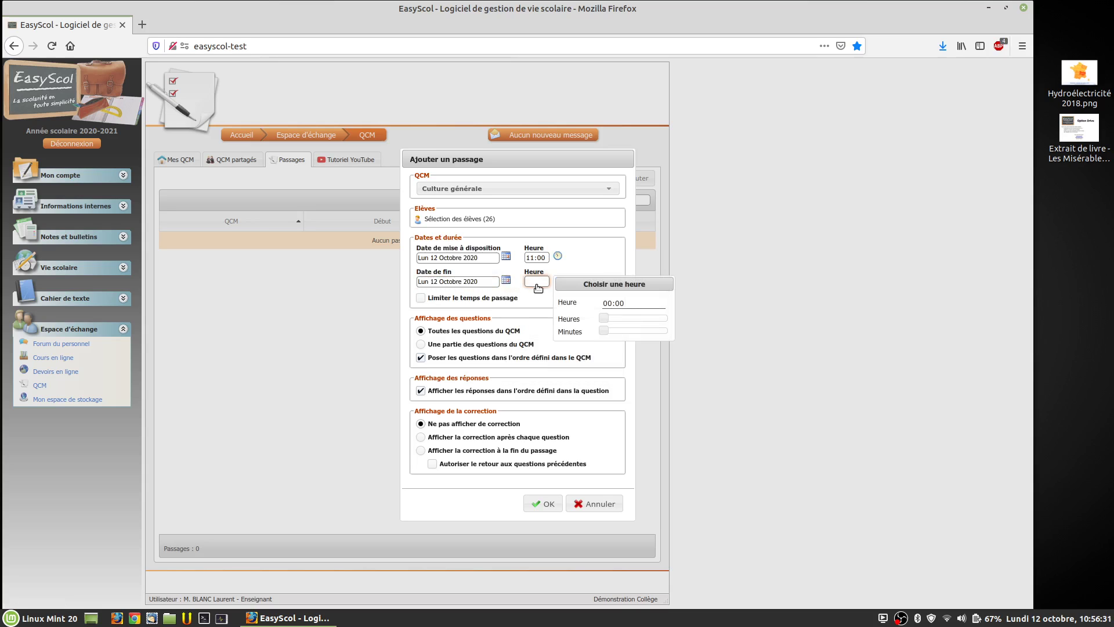
pyautogui.moveTo(604, 318); pyautogui.dragTo(639, 320)
pyautogui.click(598, 262)
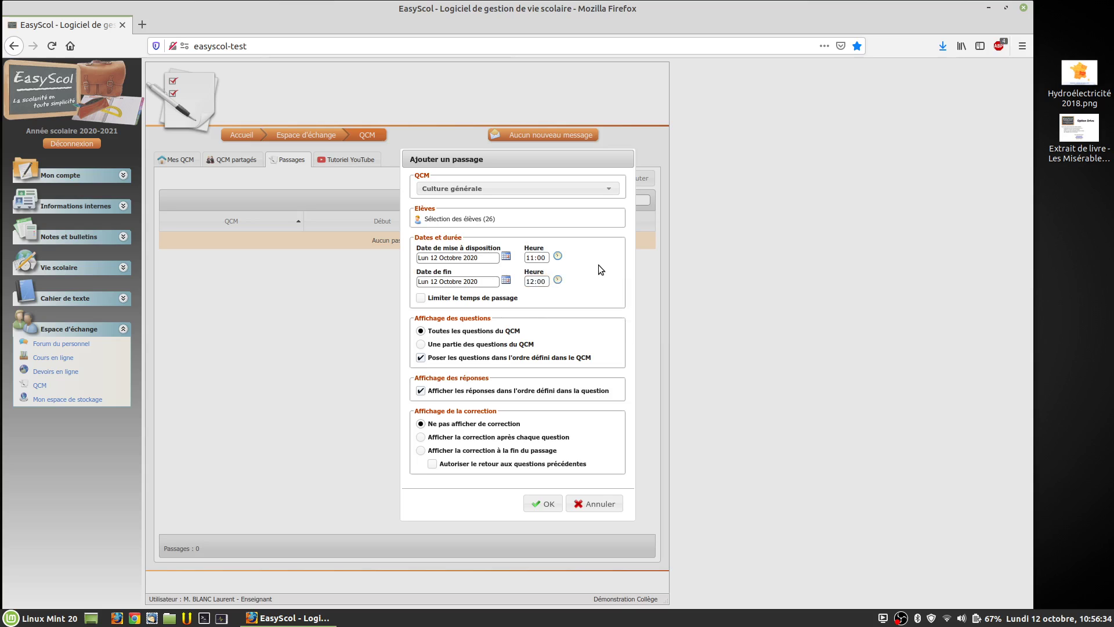
# Try the passage time limit and the display of only 3 of the QCM's questions, restoring both settings.
pyautogui.click(448, 299)
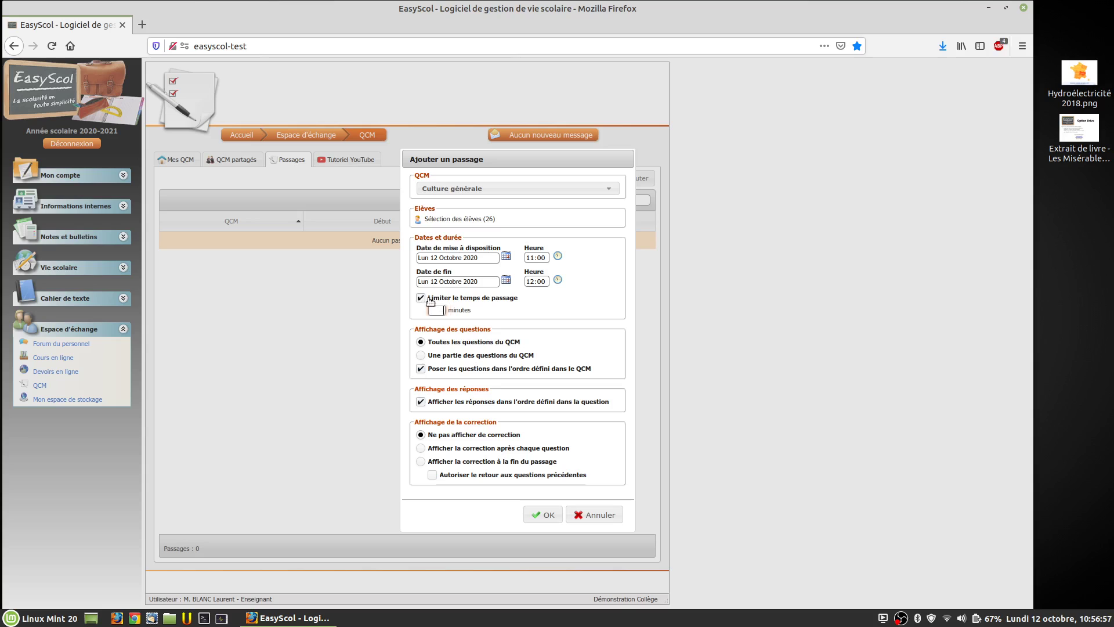
pyautogui.click(421, 298)
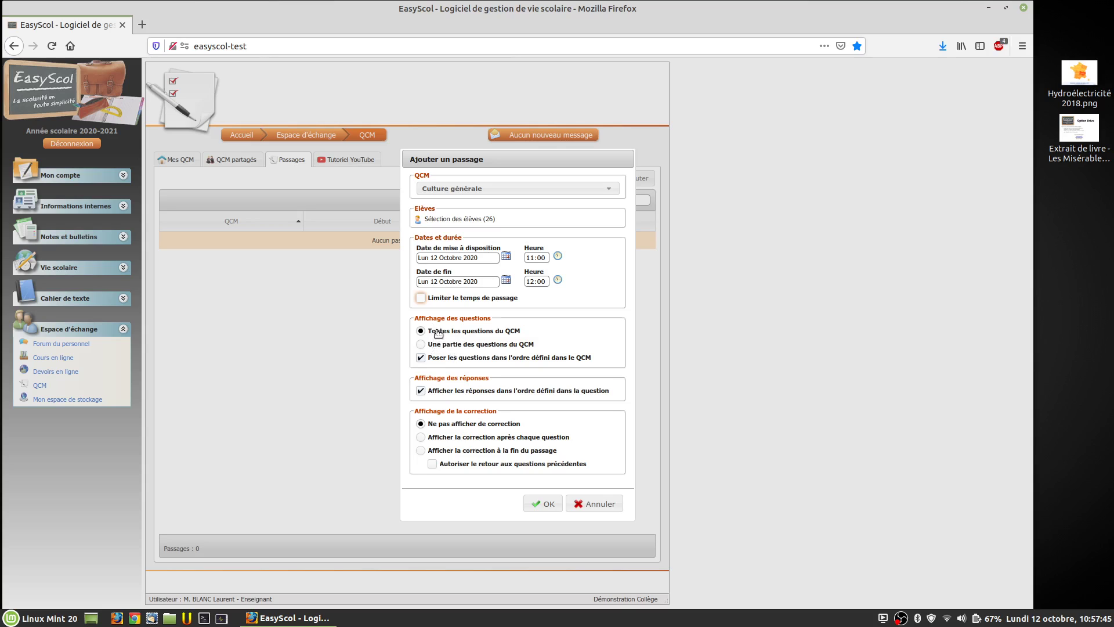
pyautogui.click(444, 347)
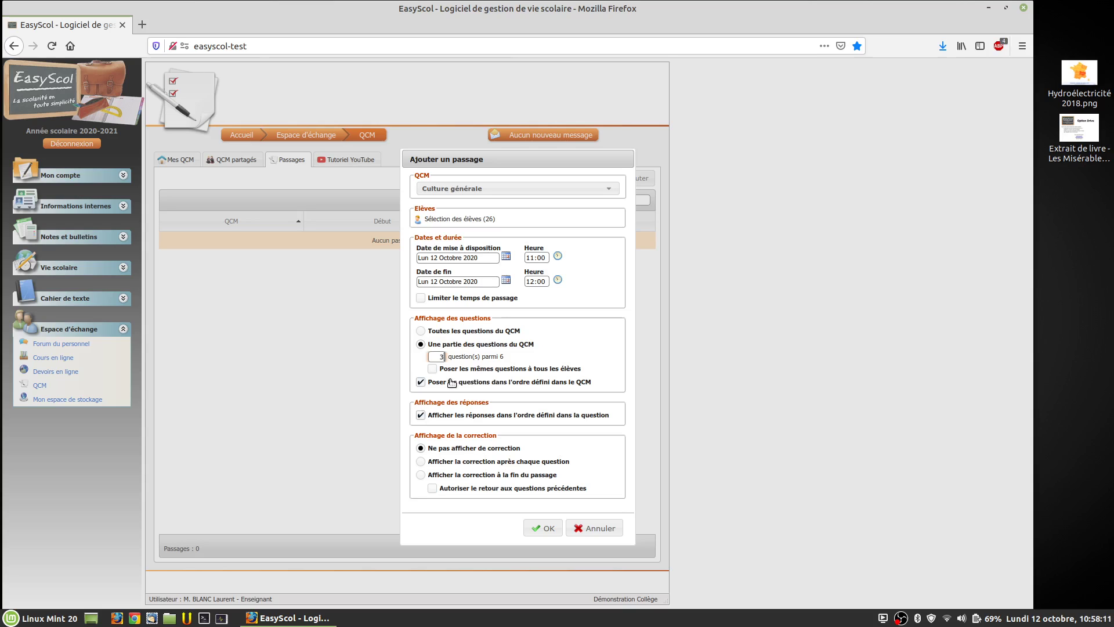
pyautogui.click(421, 331)
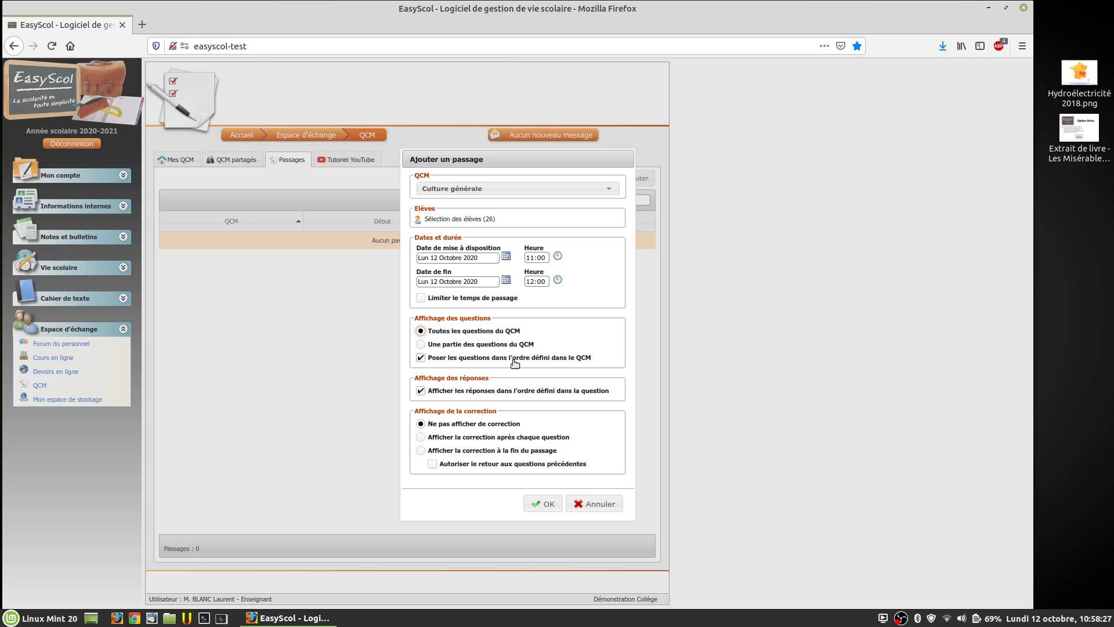
# Try turning off the defined order for questions and for answers, and restore both options.
pyautogui.click(481, 358)
pyautogui.click(421, 359)
pyautogui.click(421, 391)
pyautogui.click(421, 391)
pyautogui.click(421, 391)
# Try the correction display options after each question and at the end of the passage, returning to no correction.
pyautogui.click(423, 439)
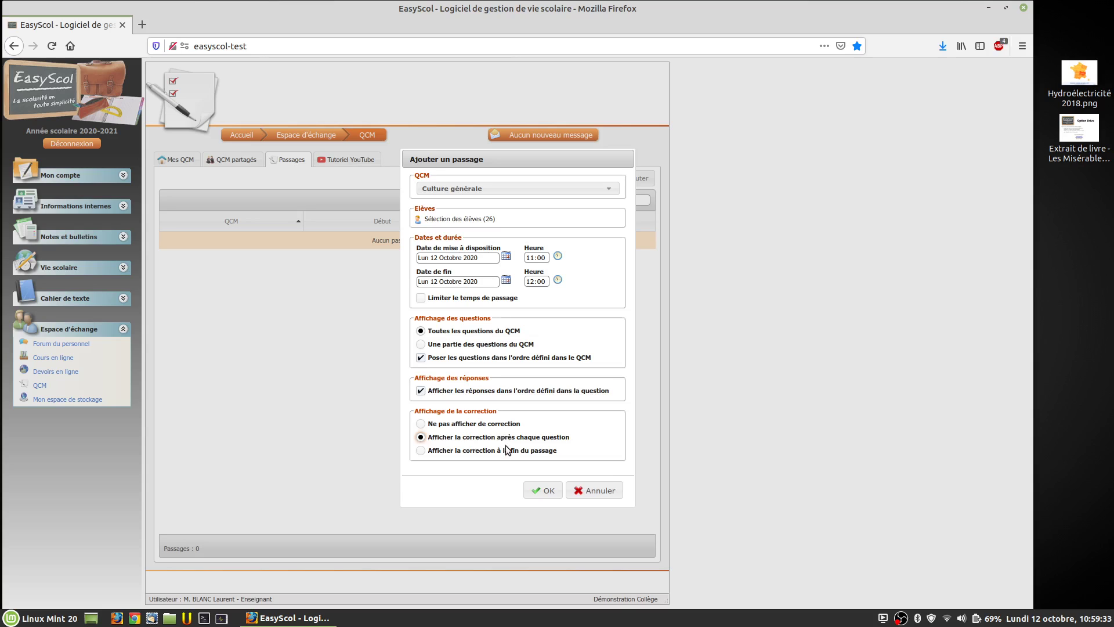
pyautogui.click(471, 452)
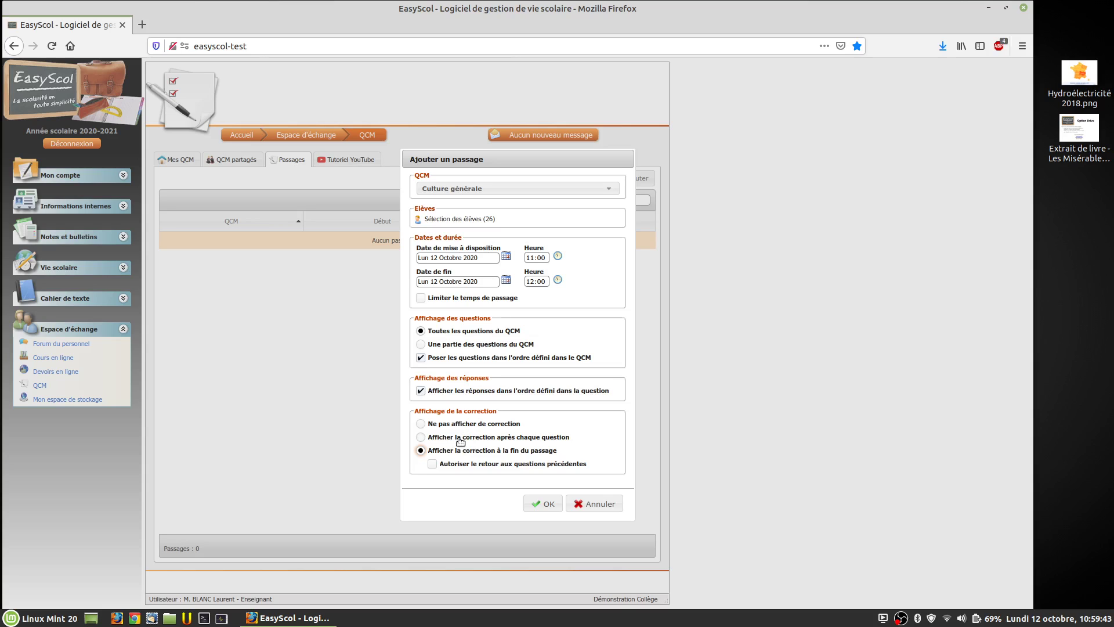
pyautogui.click(432, 425)
pyautogui.click(457, 452)
pyautogui.click(432, 439)
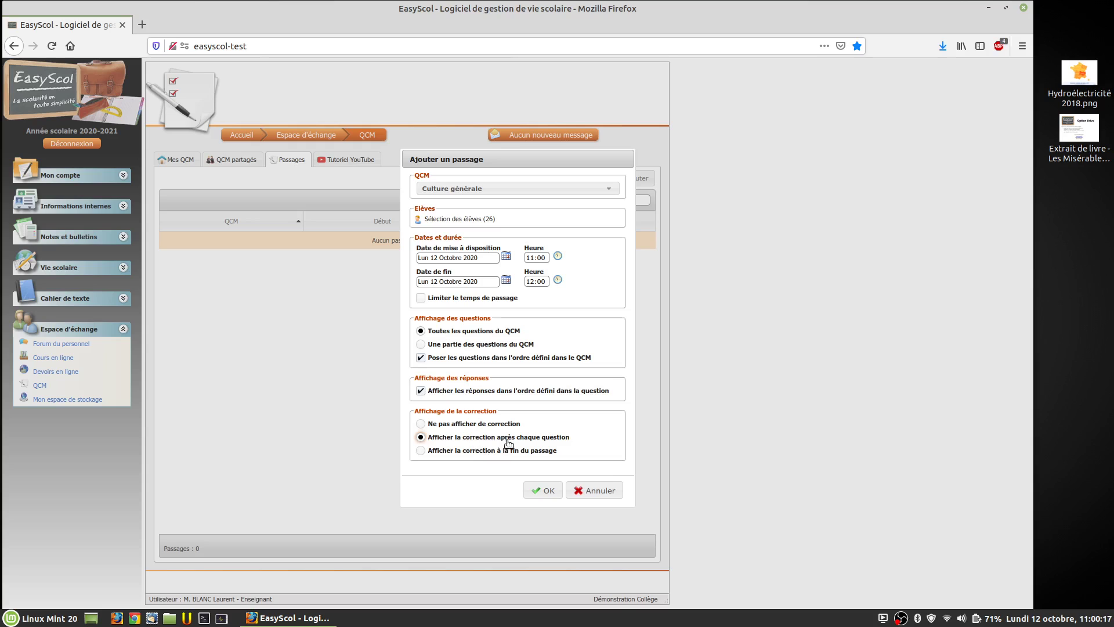
pyautogui.click(475, 427)
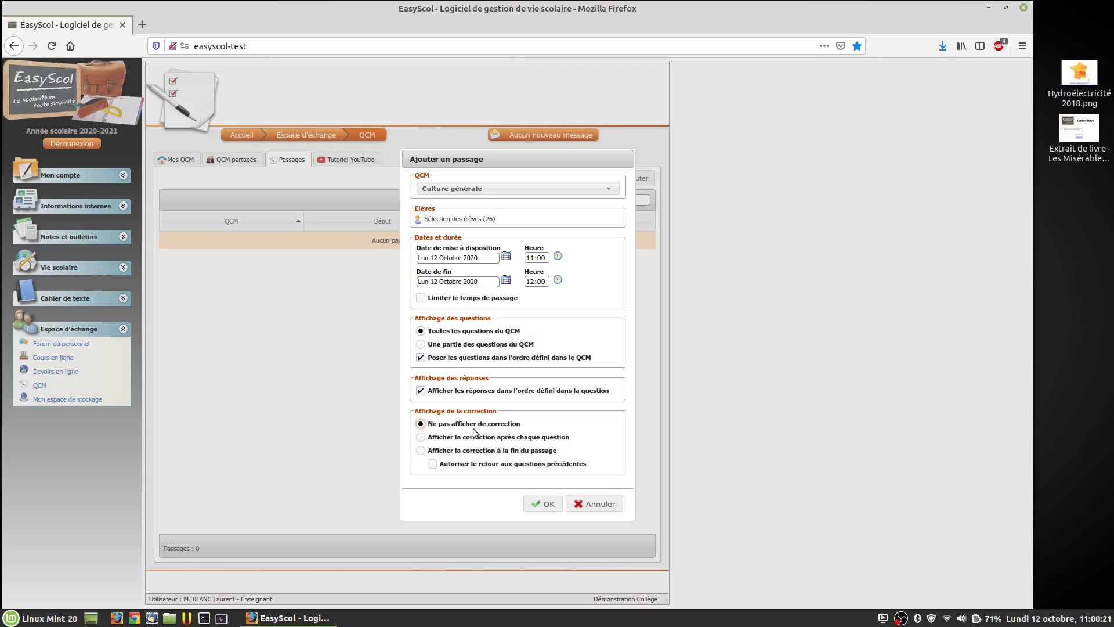
# Set the correction to display after each question and save the new passage.
pyautogui.click(438, 439)
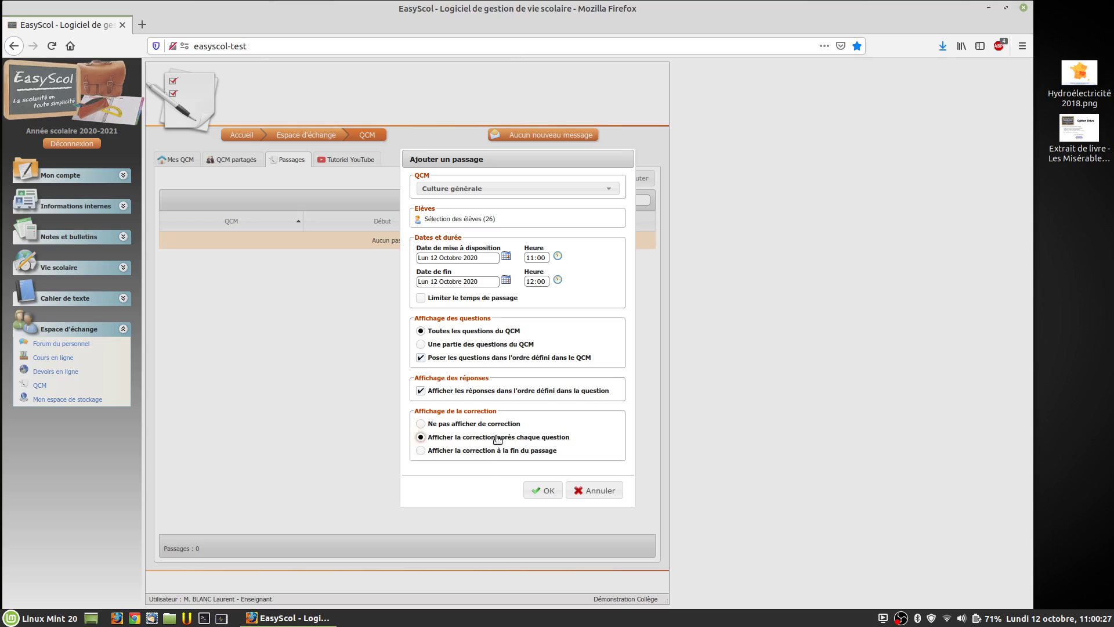
pyautogui.click(542, 491)
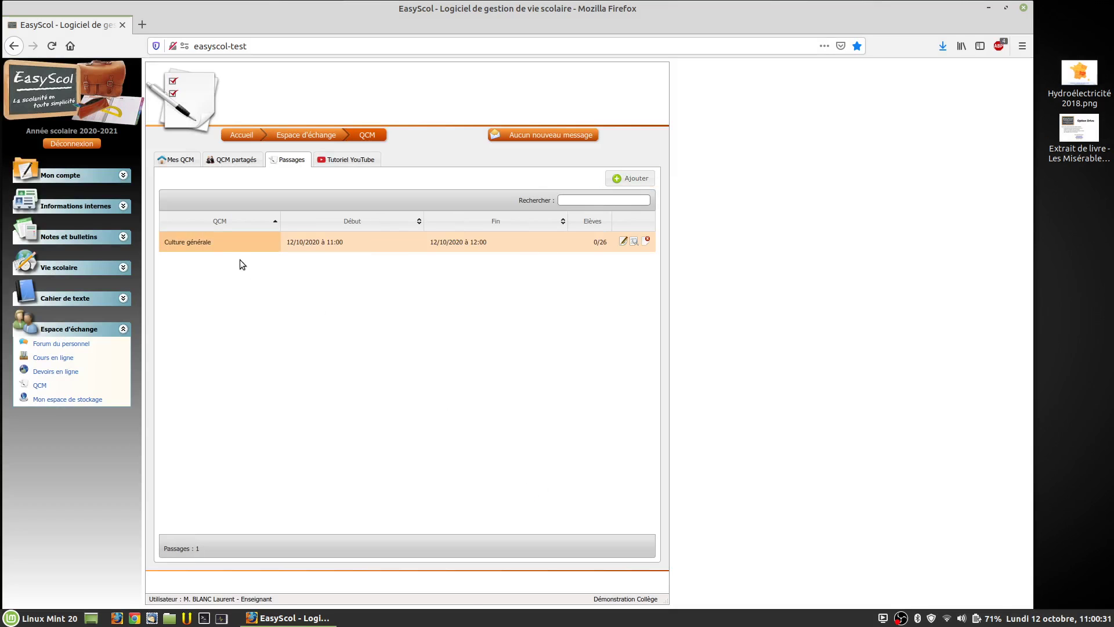